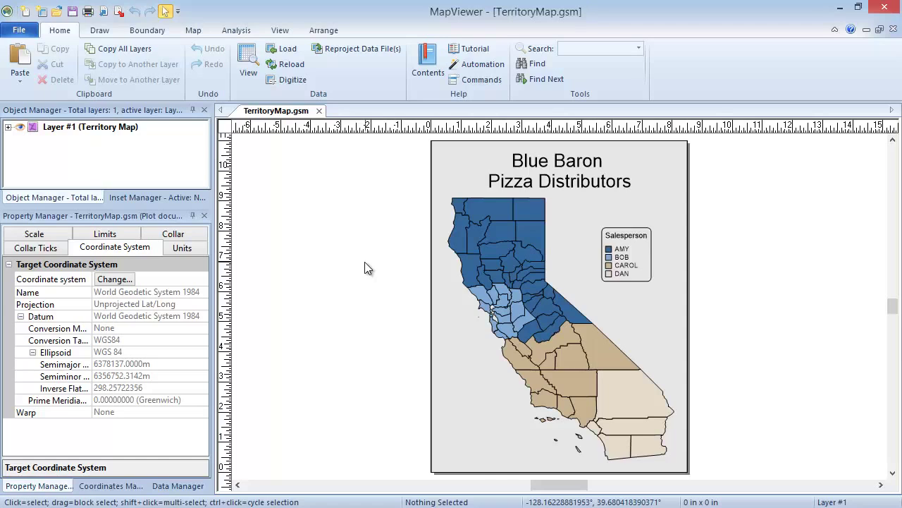
# Open the data file linked to the Territory Map layer in a worksheet.
pyautogui.click(113, 128)
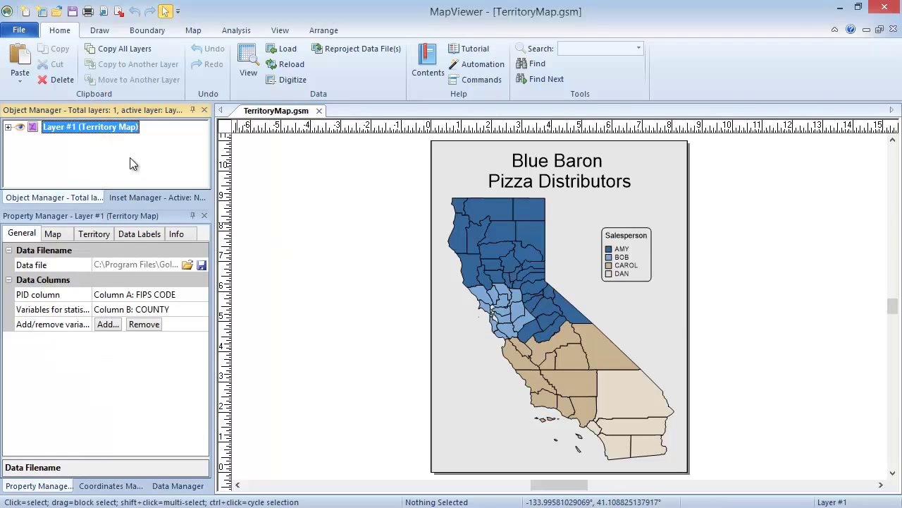
pyautogui.click(63, 30)
pyautogui.click(240, 79)
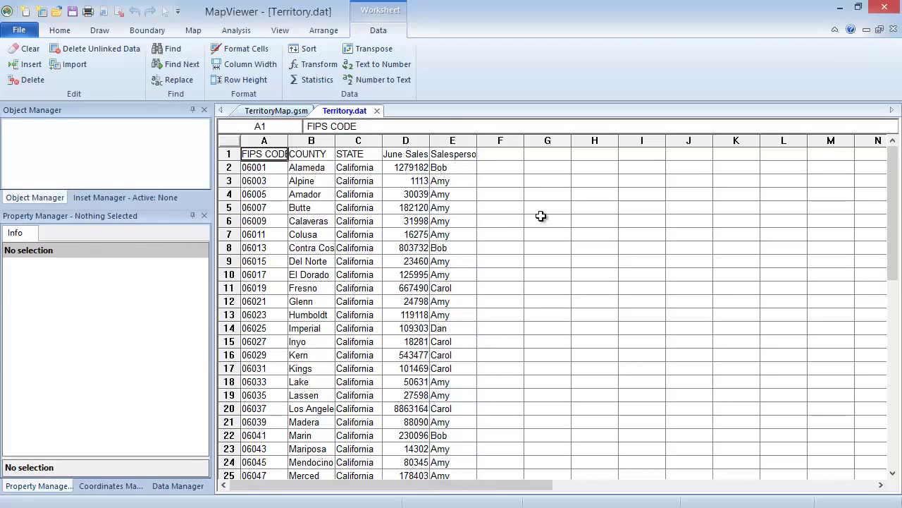
# Create a new, empty plot document.
pyautogui.click(32, 34)
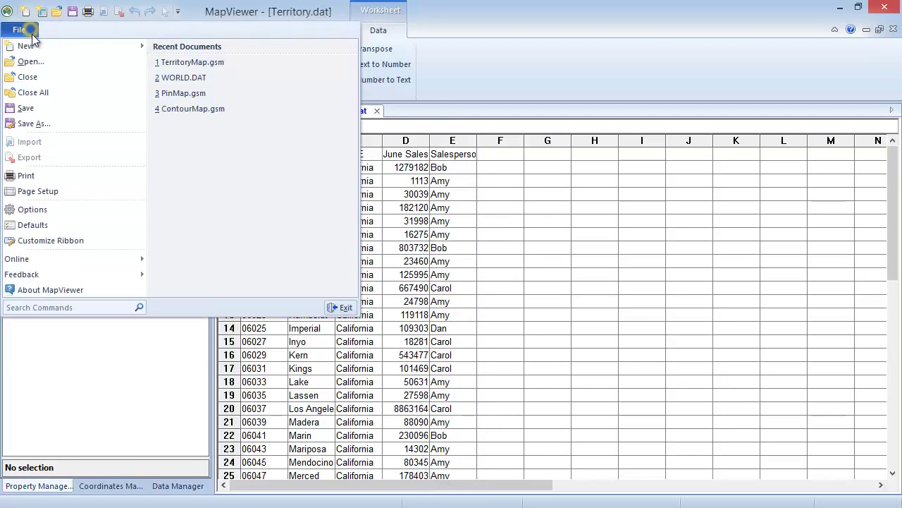
pyautogui.moveTo(36, 50)
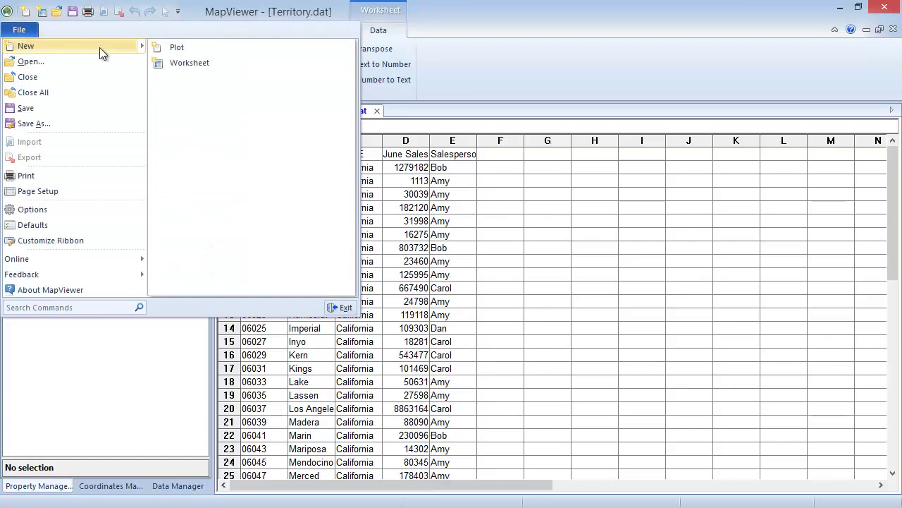
pyautogui.click(193, 48)
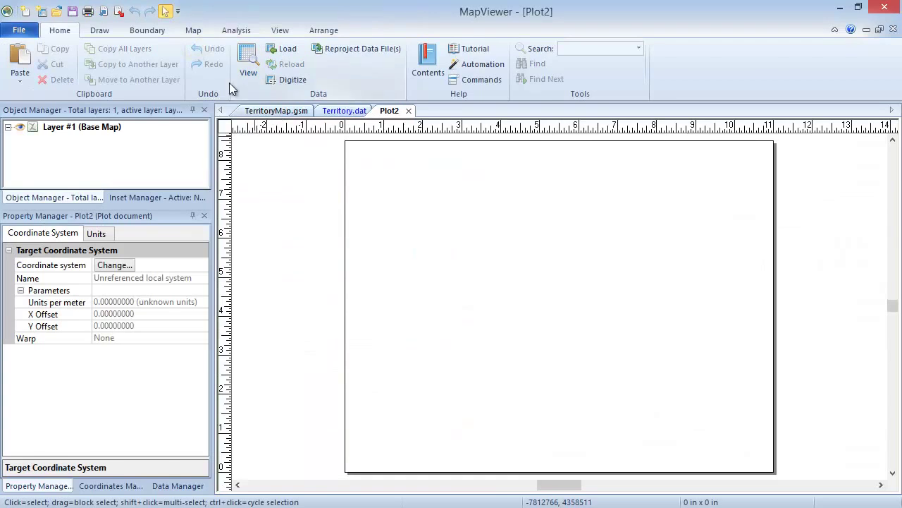
# Start a territory map from the boundary file CA2010.gsb, accepting the default import options.
pyautogui.click(198, 30)
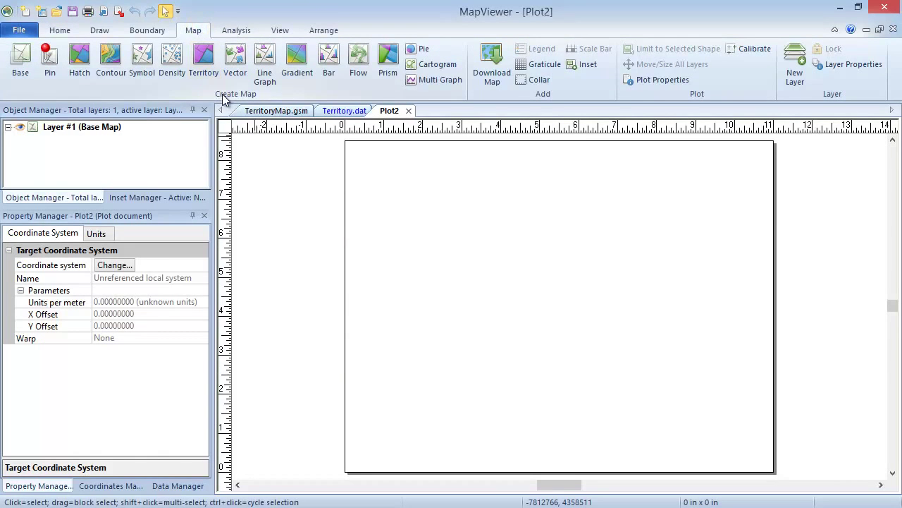
pyautogui.click(202, 71)
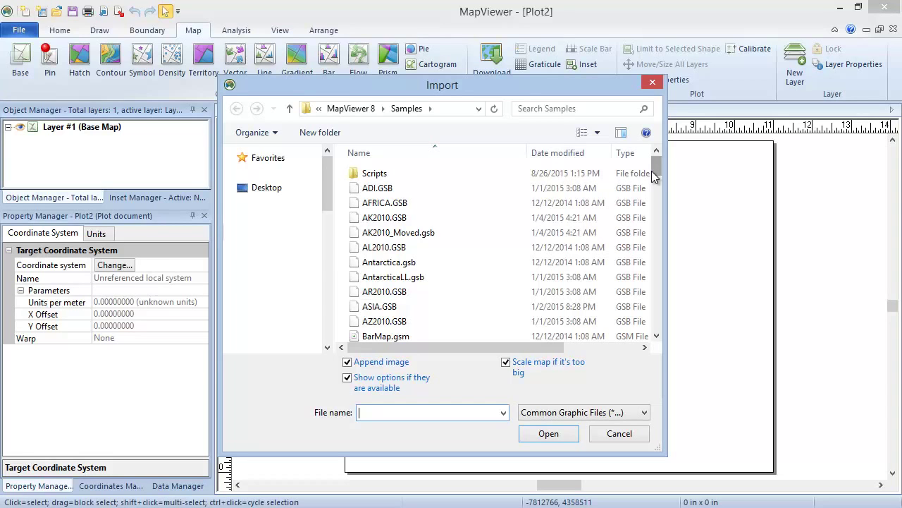
pyautogui.moveTo(651, 170); pyautogui.dragTo(654, 181)
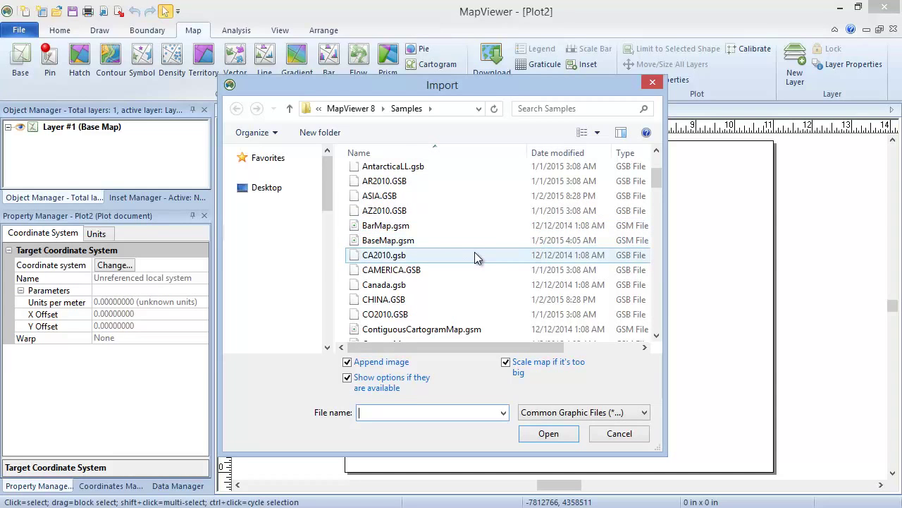
pyautogui.click(475, 255)
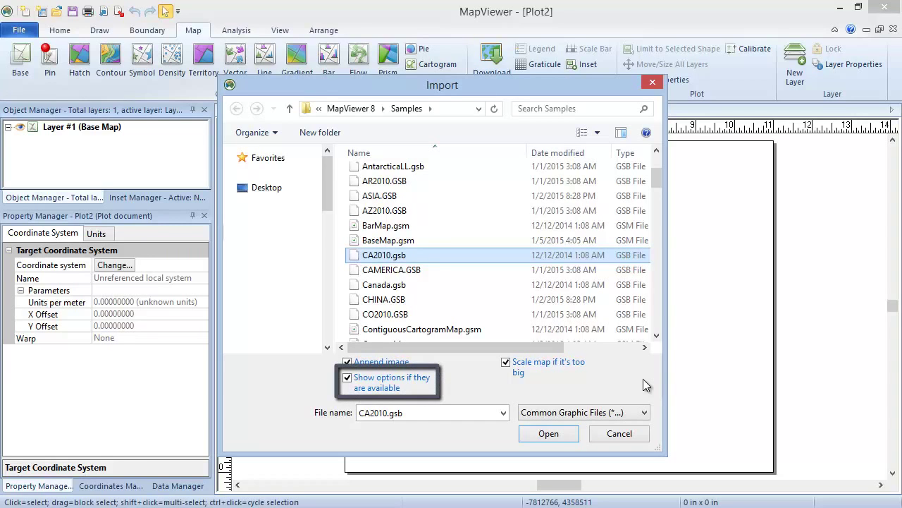
pyautogui.click(568, 429)
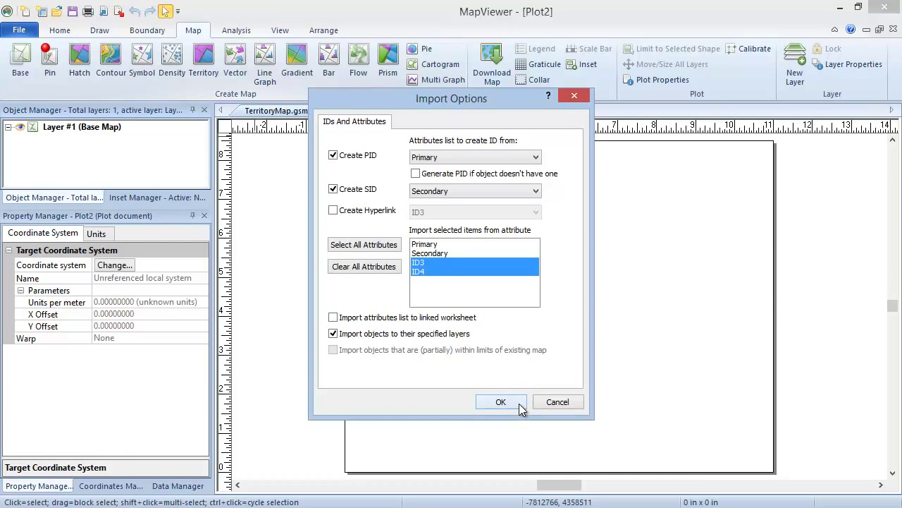
pyautogui.click(500, 402)
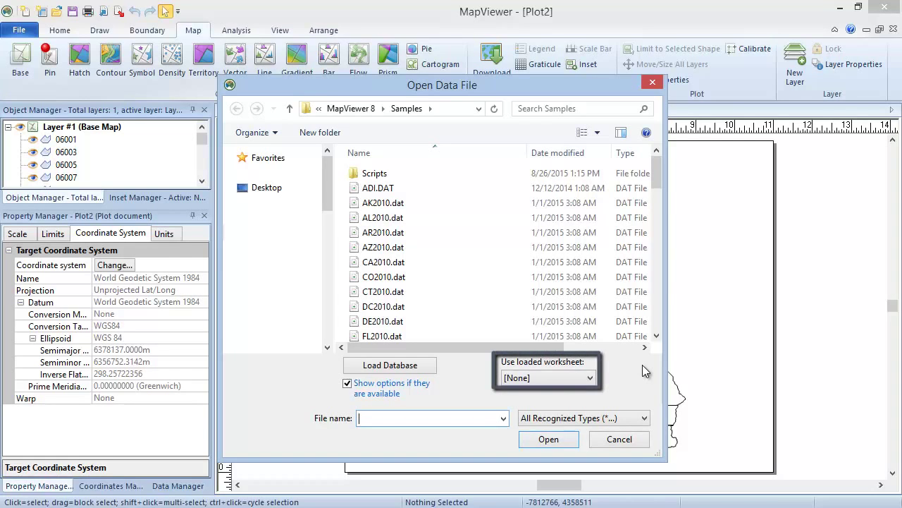
# Use the already loaded worksheet Territory.dat as the territory map's data file.
pyautogui.click(589, 378)
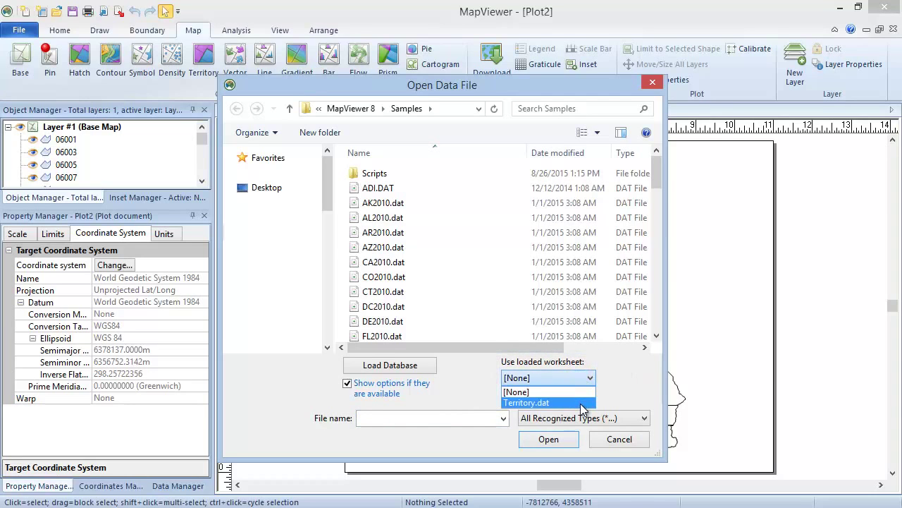
pyautogui.click(581, 403)
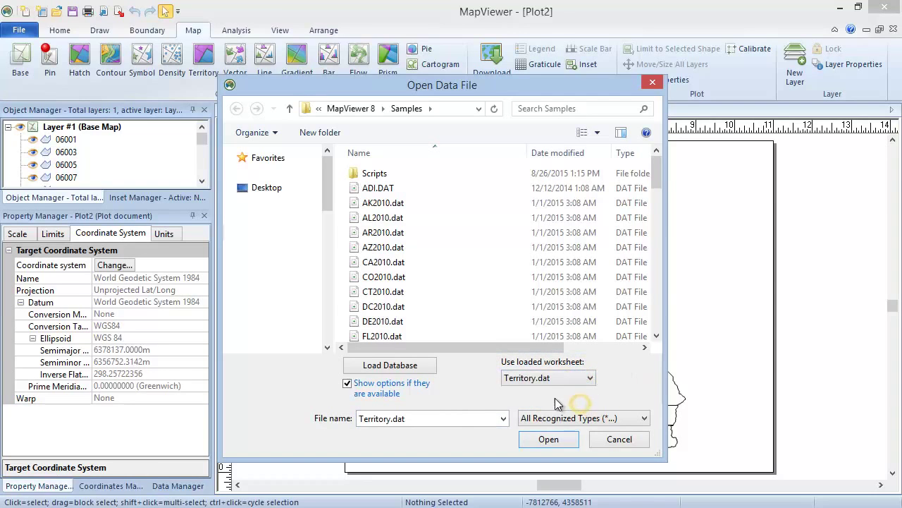
pyautogui.click(570, 442)
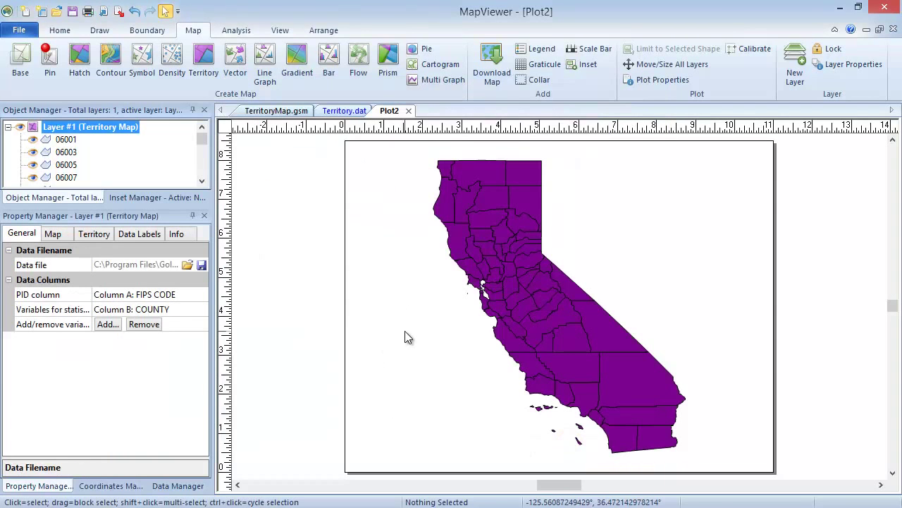
# Add Column D: June Sales to the Territory Map layer's variables for statistics.
pyautogui.click(406, 335)
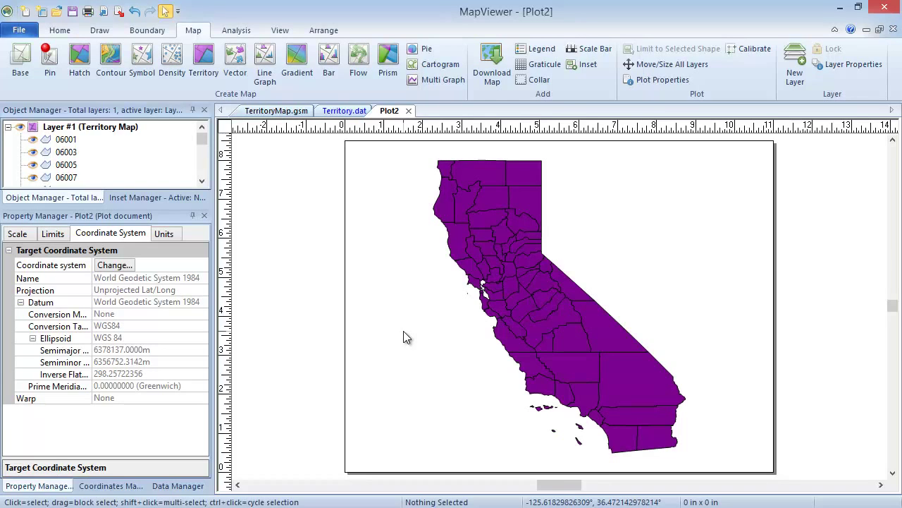
pyautogui.click(124, 132)
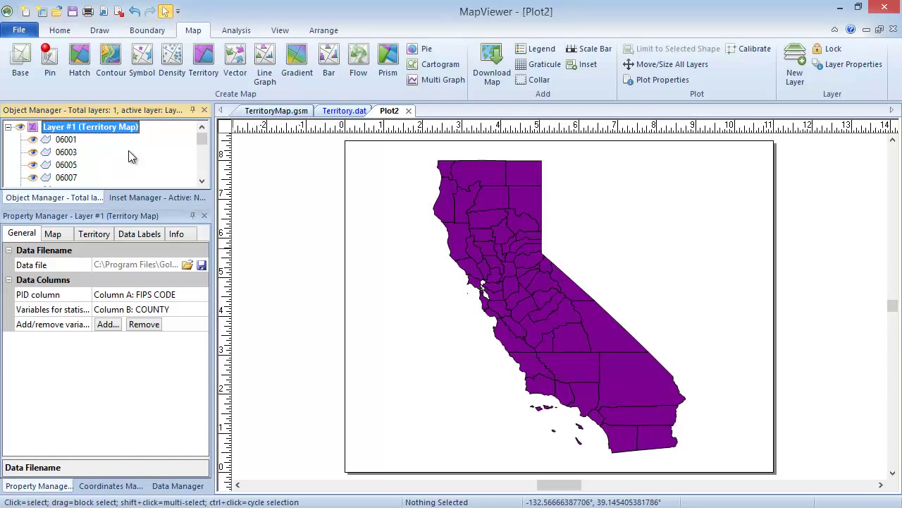
pyautogui.click(31, 238)
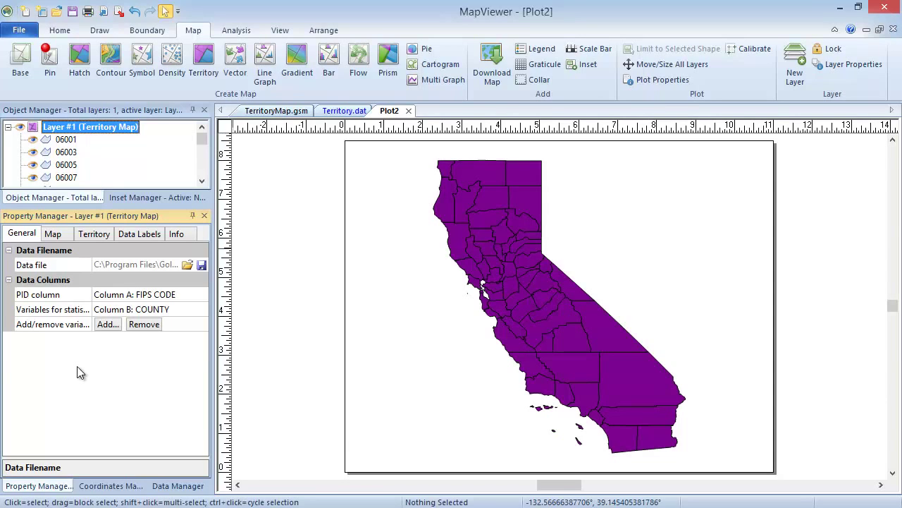
pyautogui.click(107, 324)
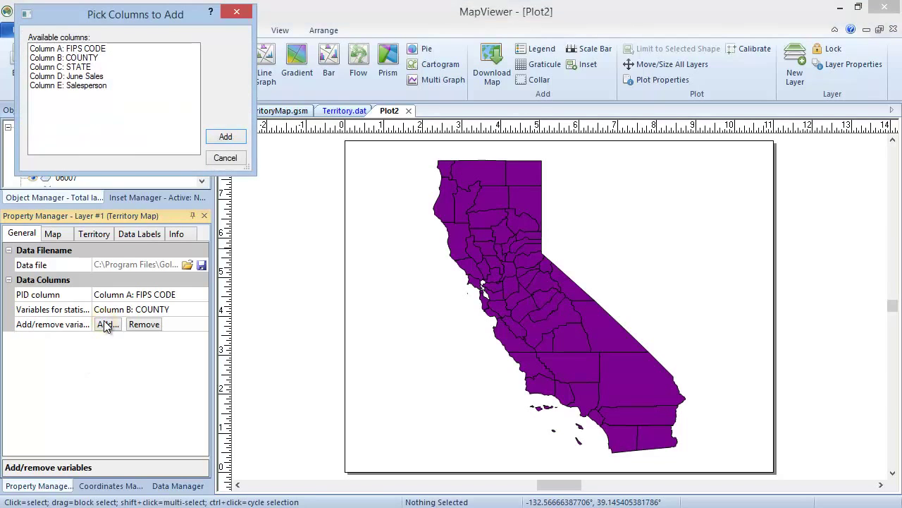
pyautogui.click(130, 76)
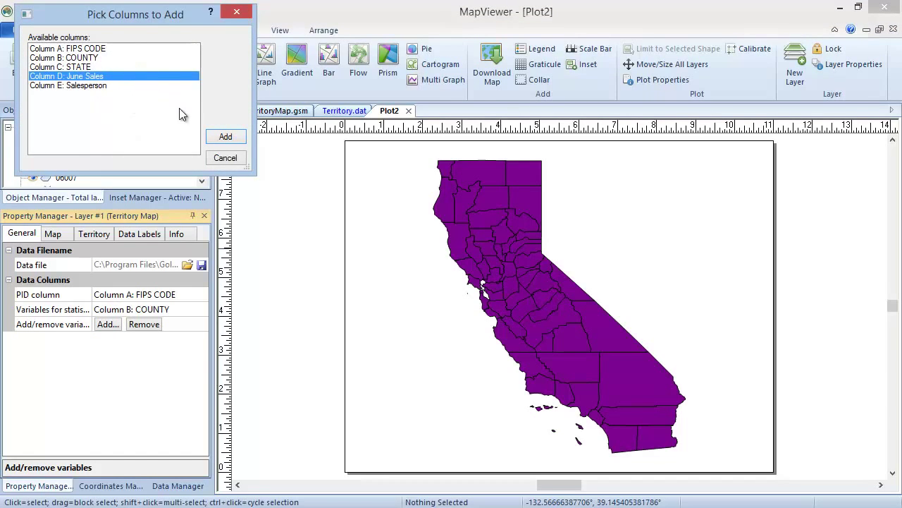
pyautogui.click(226, 136)
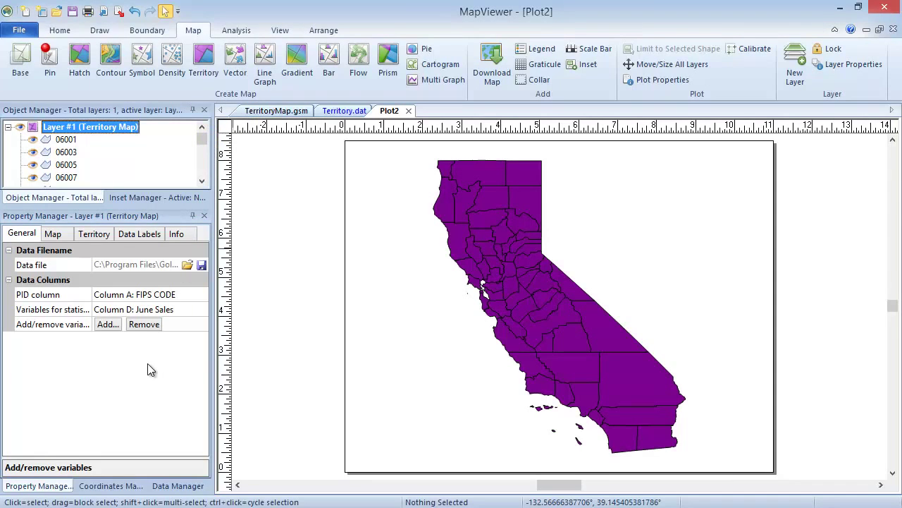
# Remove Column B: COUNTY from the layer's variables for statistics.
pyautogui.click(152, 310)
pyautogui.click(152, 324)
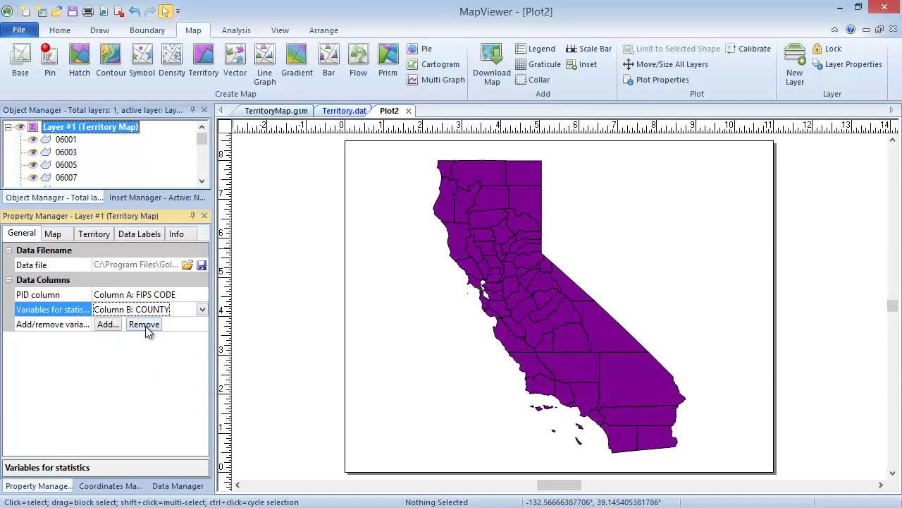
pyautogui.click(145, 325)
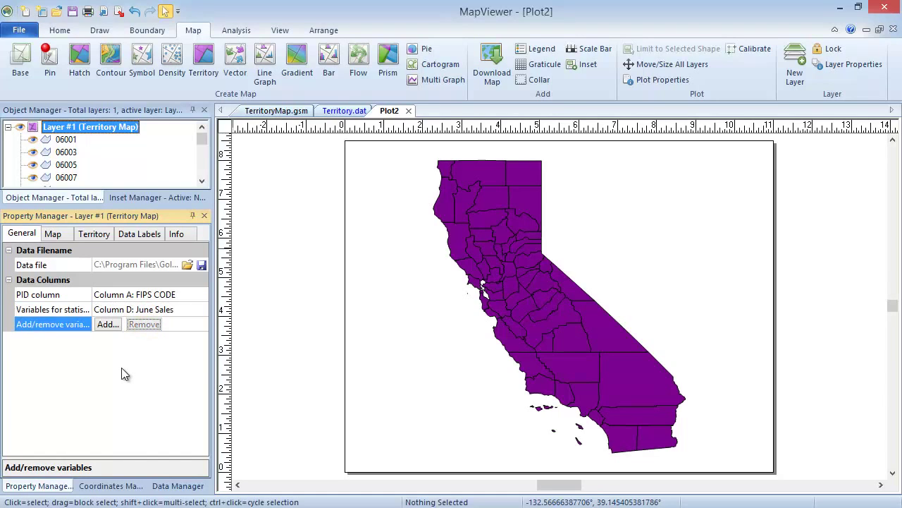
# Review the data statistics calculated for the Territory Map layer.
pyautogui.click(173, 234)
pyautogui.moveTo(200, 272); pyautogui.dragTo(199, 320)
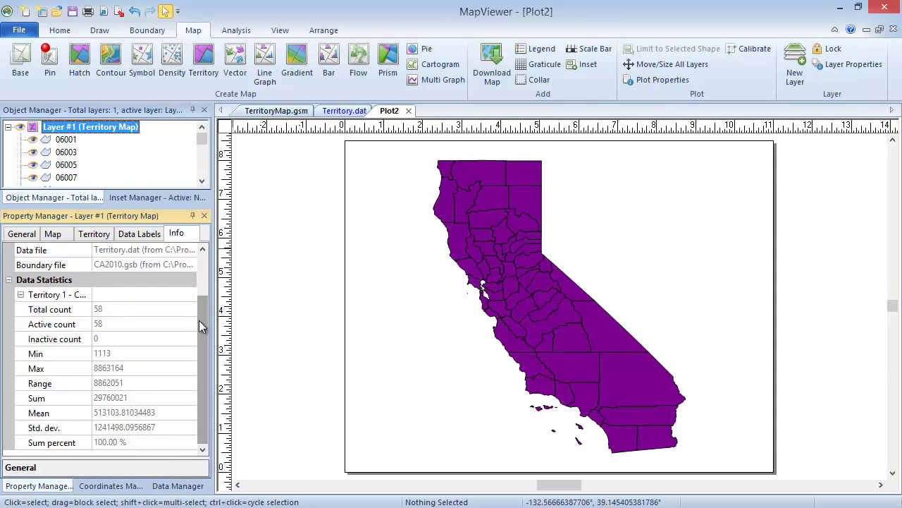
# Set the territory map's hatch method to Area.
pyautogui.click(65, 239)
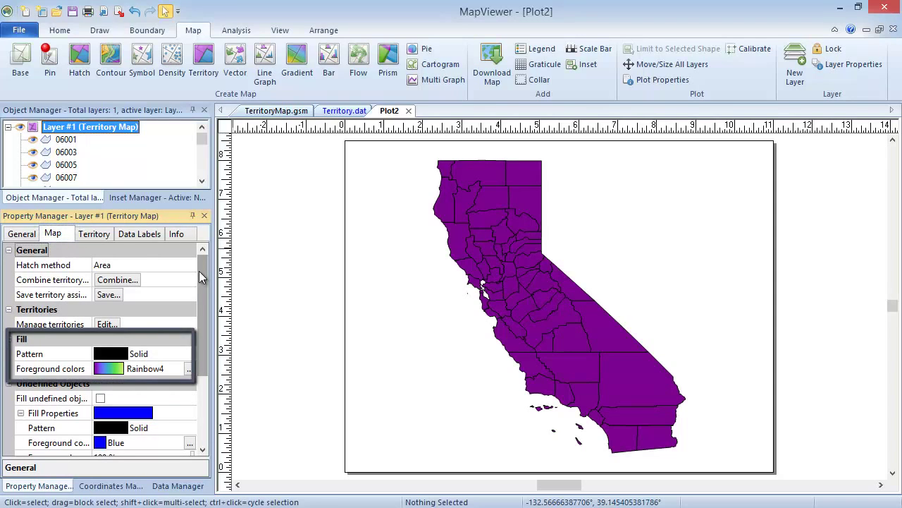
pyautogui.moveTo(201, 277)
pyautogui.mouseDown()
pyautogui.moveTo(202, 345)
pyautogui.moveTo(200, 277)
pyautogui.mouseUp()
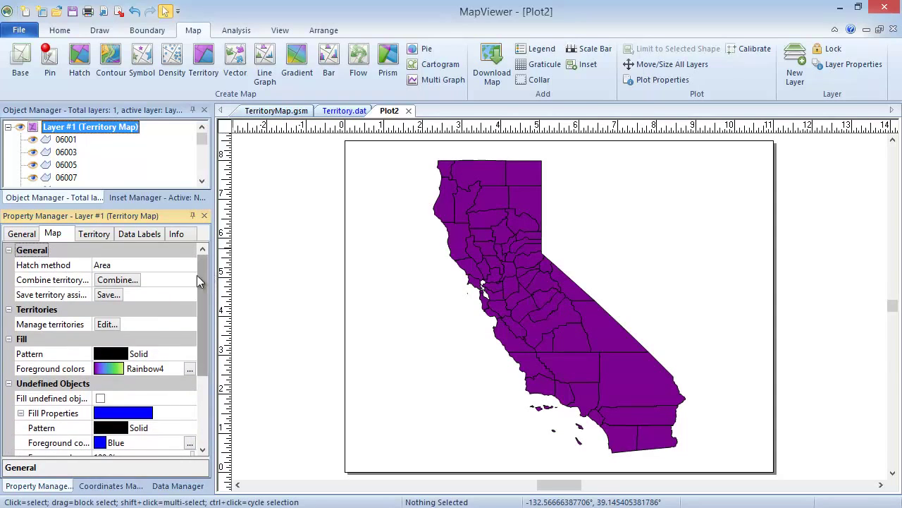
pyautogui.click(133, 266)
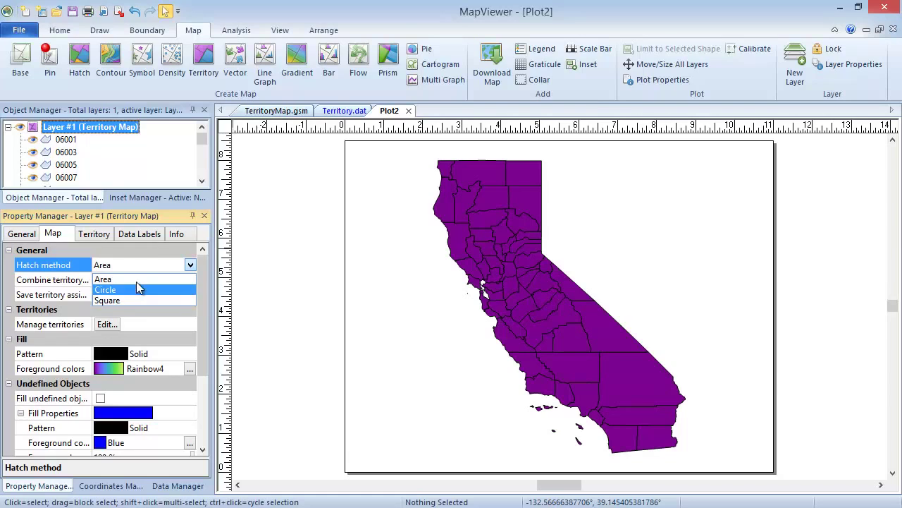
pyautogui.click(139, 279)
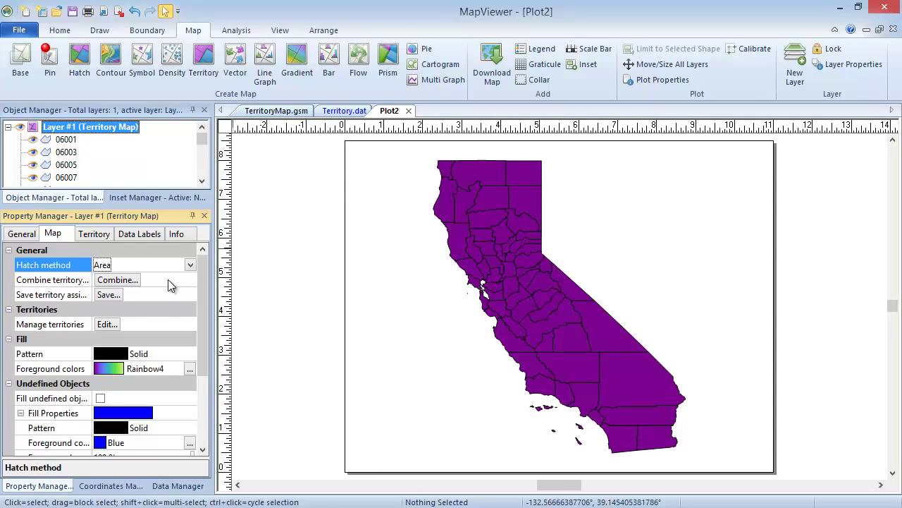
# Map the territories by text classes, using Column E: Salesperson as the class data column.
pyautogui.click(115, 325)
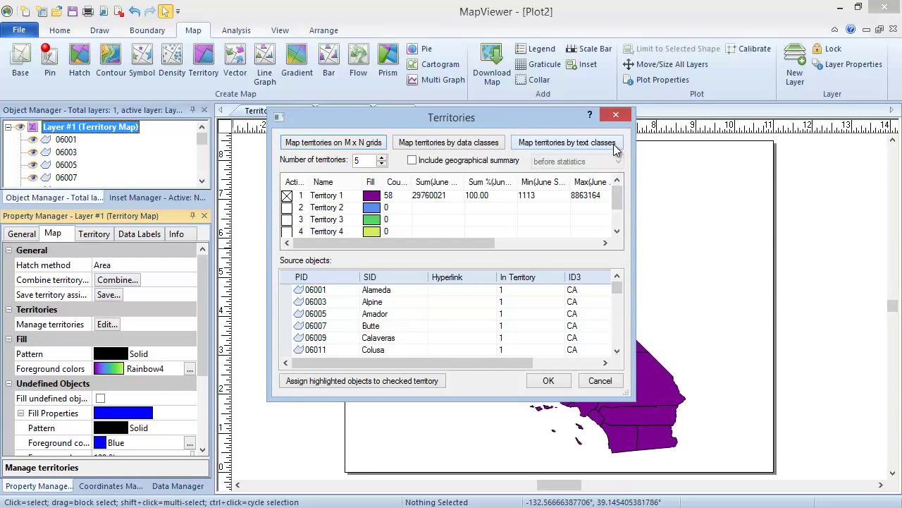
pyautogui.click(615, 144)
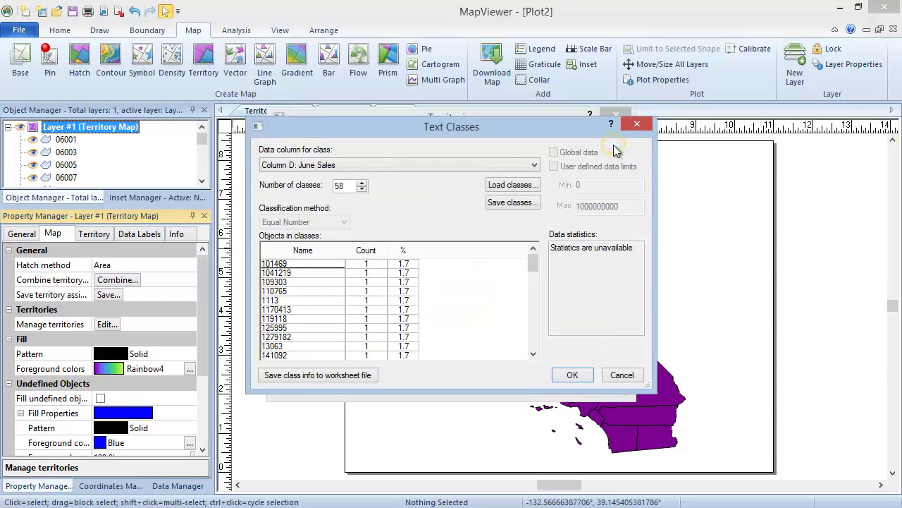
pyautogui.click(454, 164)
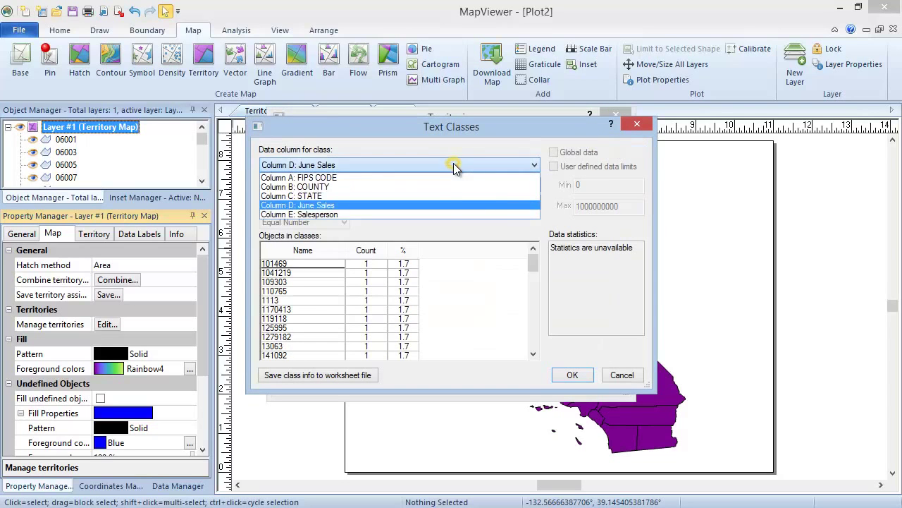
pyautogui.click(436, 211)
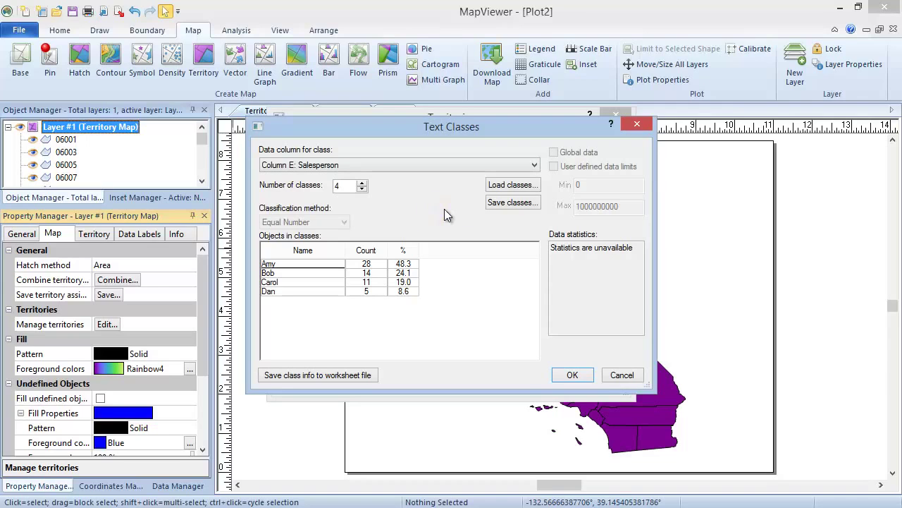
pyautogui.click(573, 375)
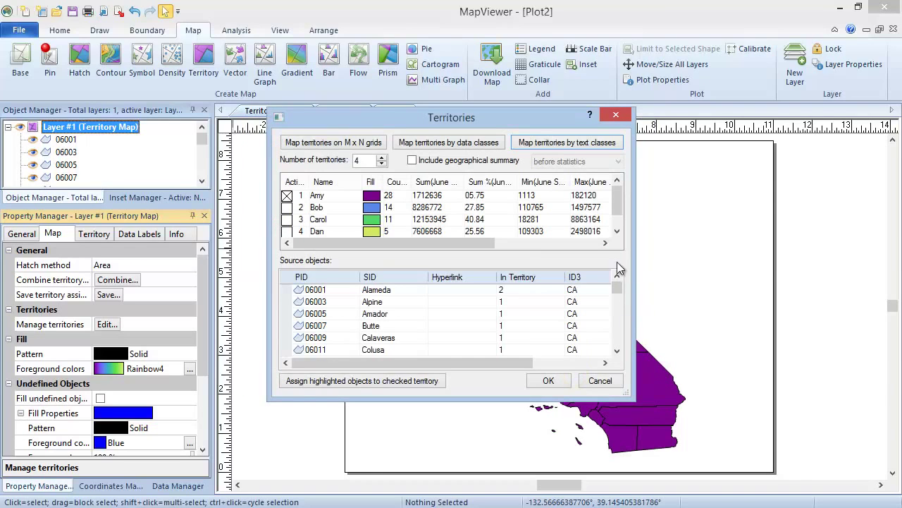
# Reassign Alpine and Calaveras counties to the second salesperson's territory.
pyautogui.click(287, 207)
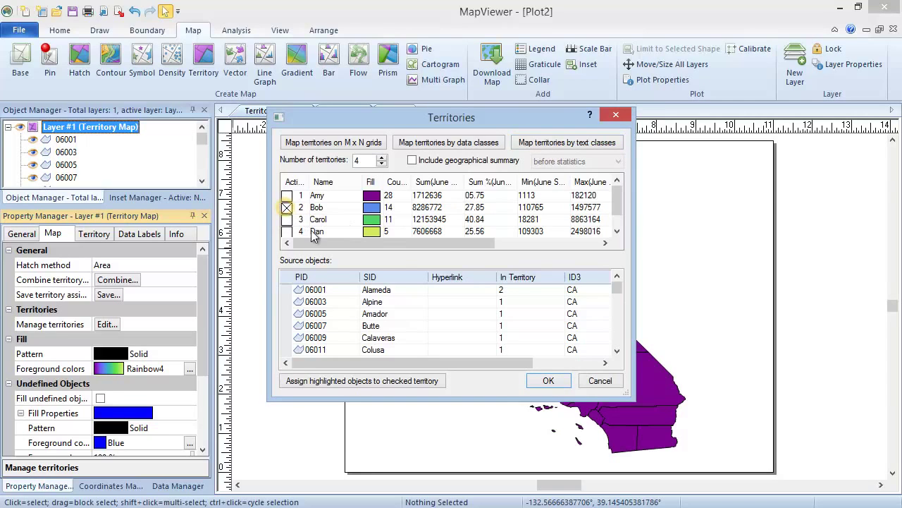
pyautogui.click(384, 303)
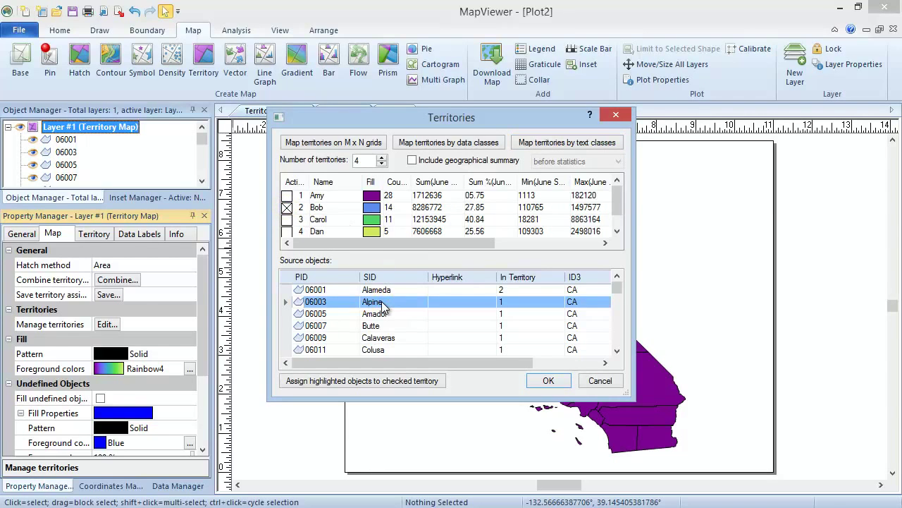
pyautogui.keyDown('ctrl'); pyautogui.click(384, 339); pyautogui.keyUp('ctrl')
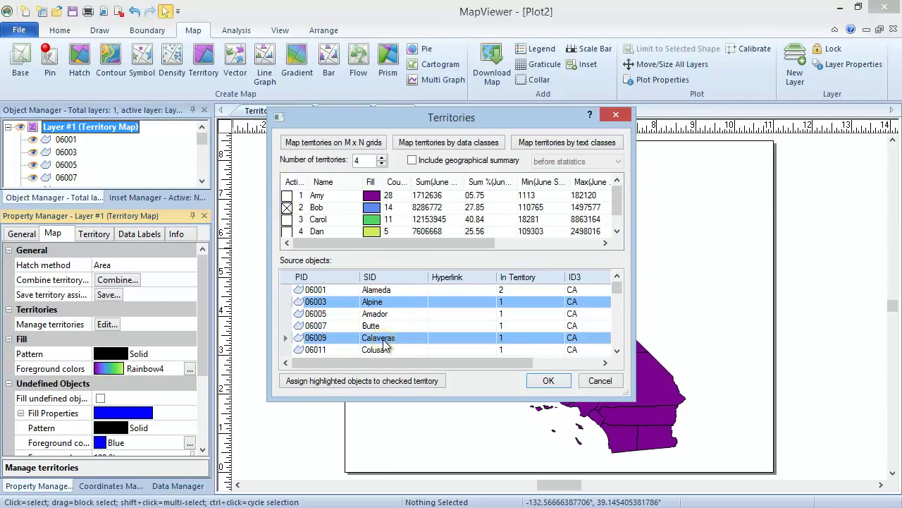
pyautogui.click(433, 384)
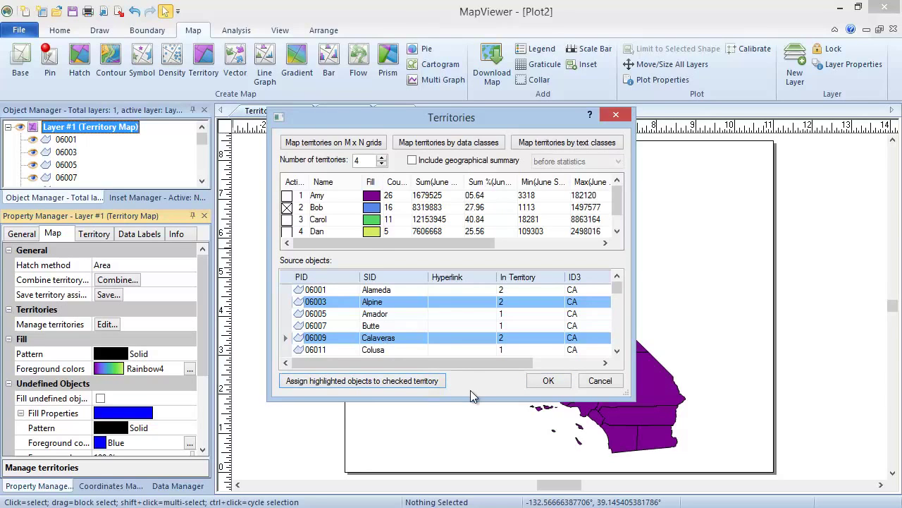
# Browse the foreground colour spectrums for the territory fills and apply the territory assignments to the map.
pyautogui.click(378, 185)
pyautogui.click(496, 222)
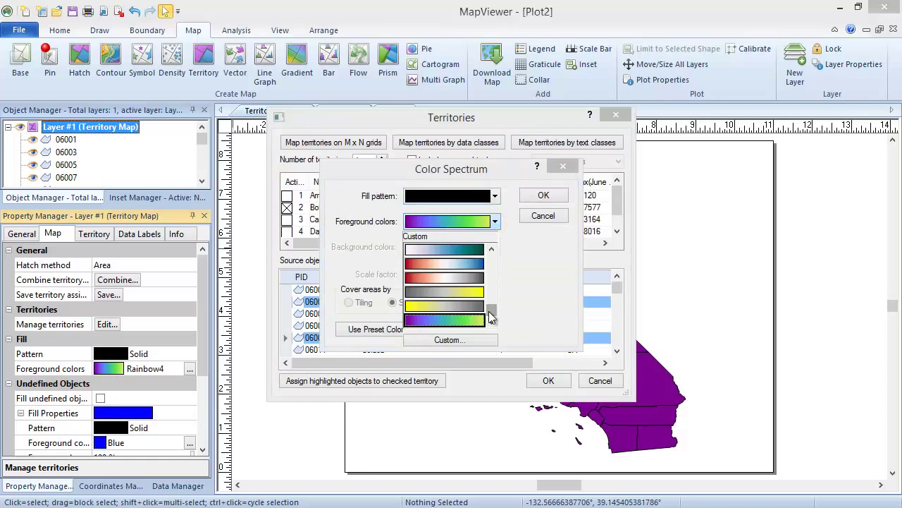
pyautogui.moveTo(488, 311); pyautogui.dragTo(493, 267)
pyautogui.click(470, 278)
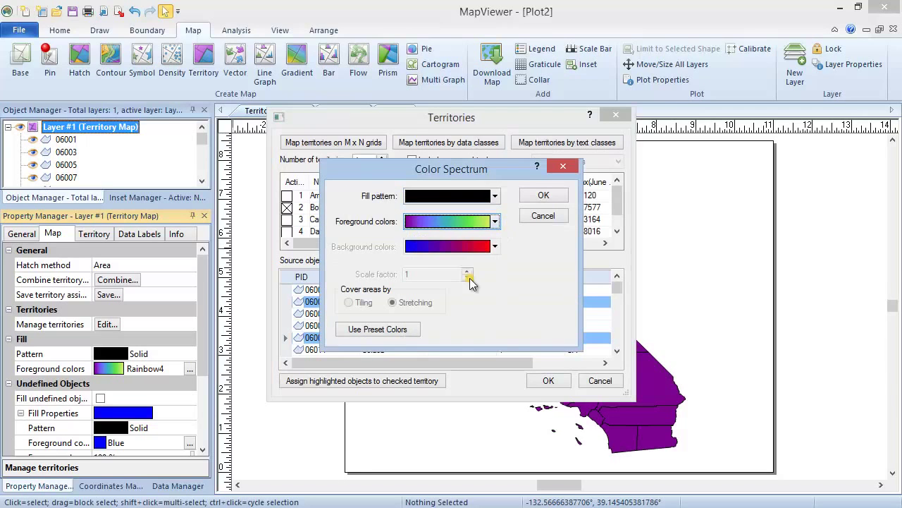
pyautogui.click(561, 201)
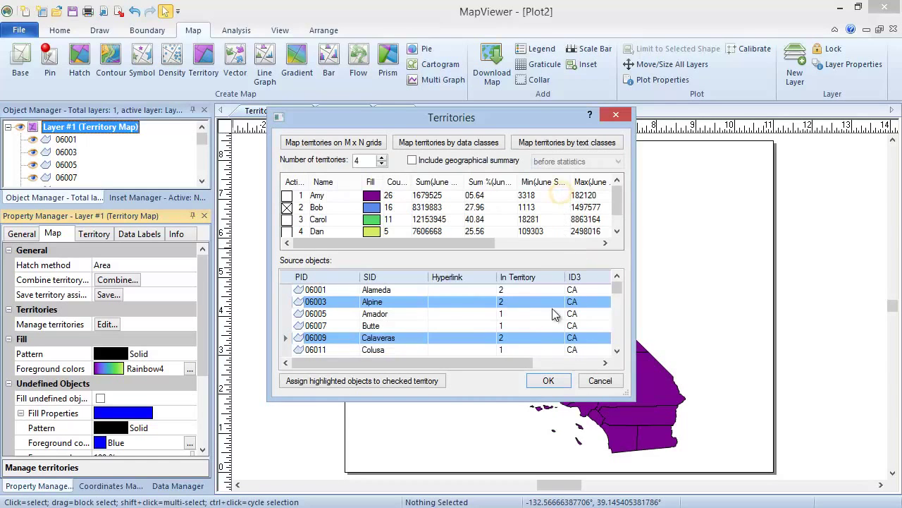
pyautogui.click(548, 381)
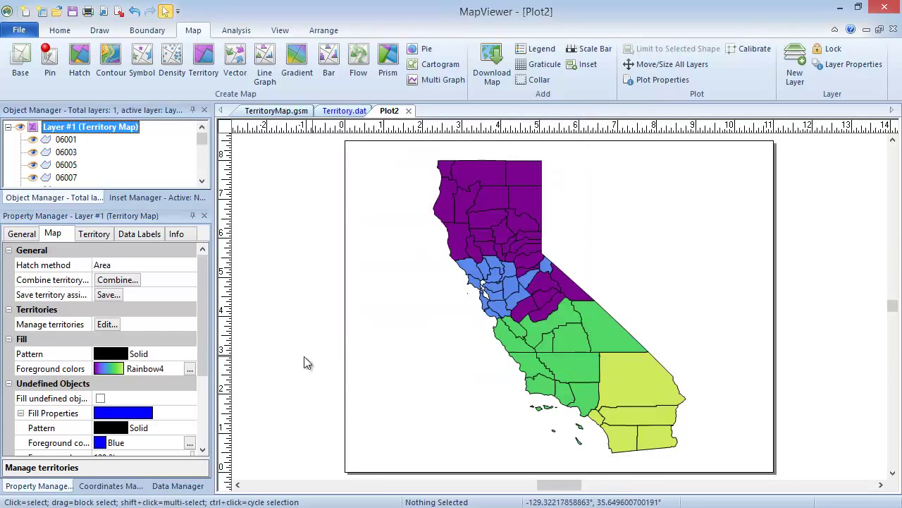
# Add a new territory to the territory map and rename it with the fifth salesperson's first name.
pyautogui.click(107, 237)
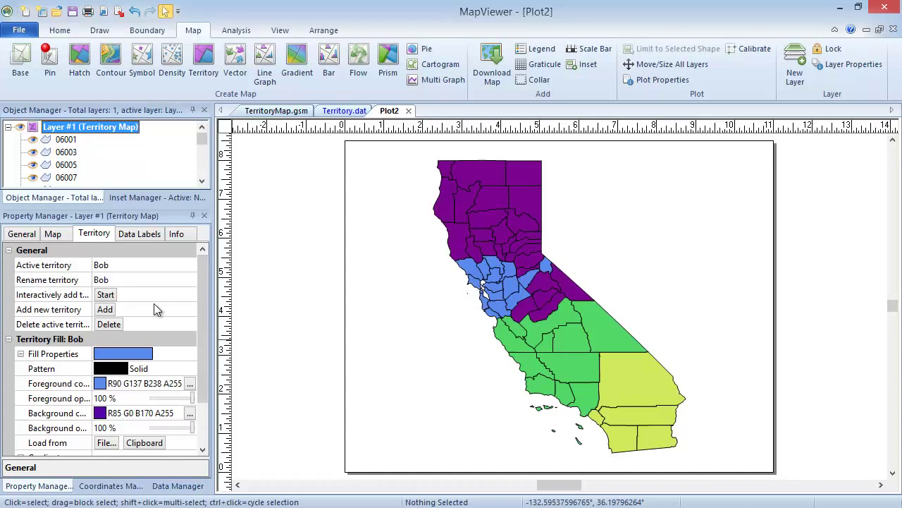
pyautogui.click(105, 310)
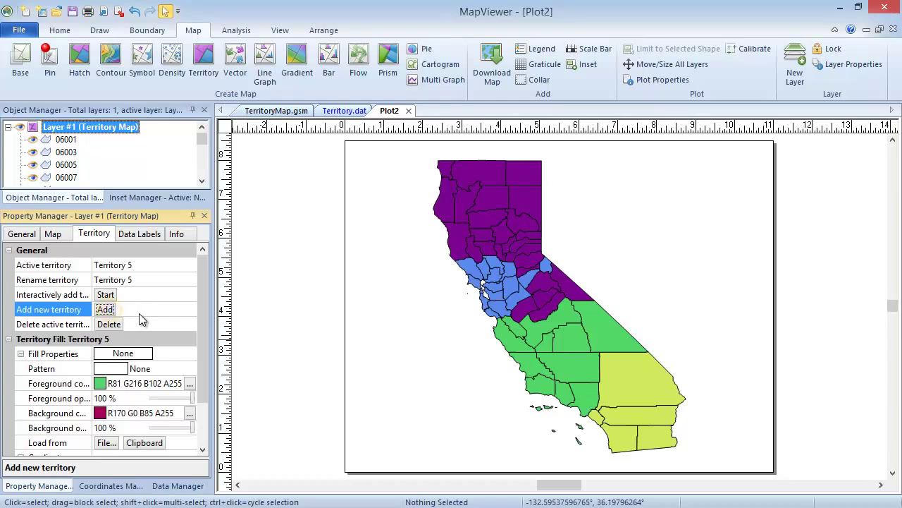
pyautogui.click(138, 279)
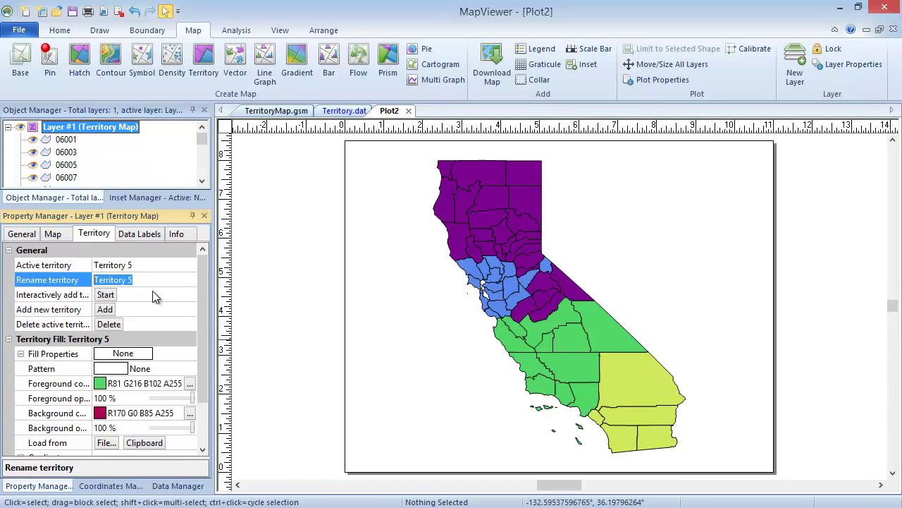
pyautogui.write('Evelyn')
# Interactively add the three adjoining central counties just north of the green territory, including 06039, to the new territory.
pyautogui.click(116, 299)
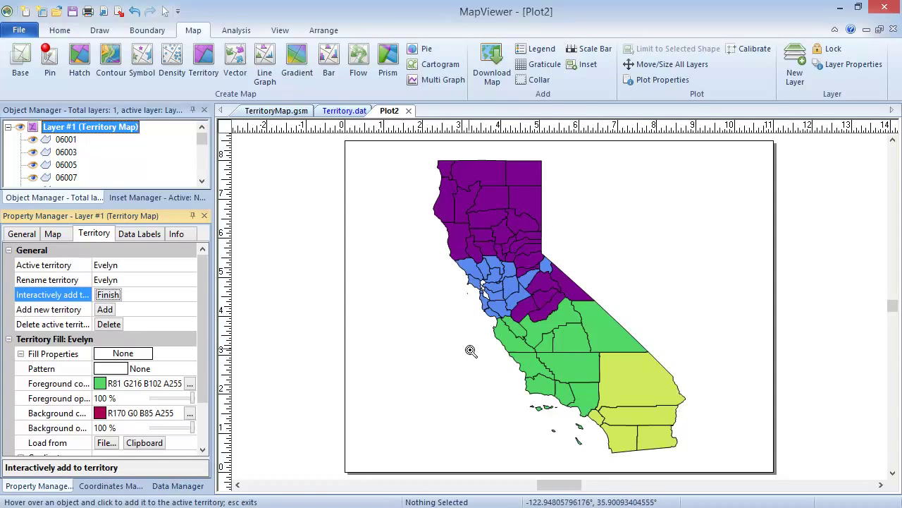
pyautogui.click(523, 315)
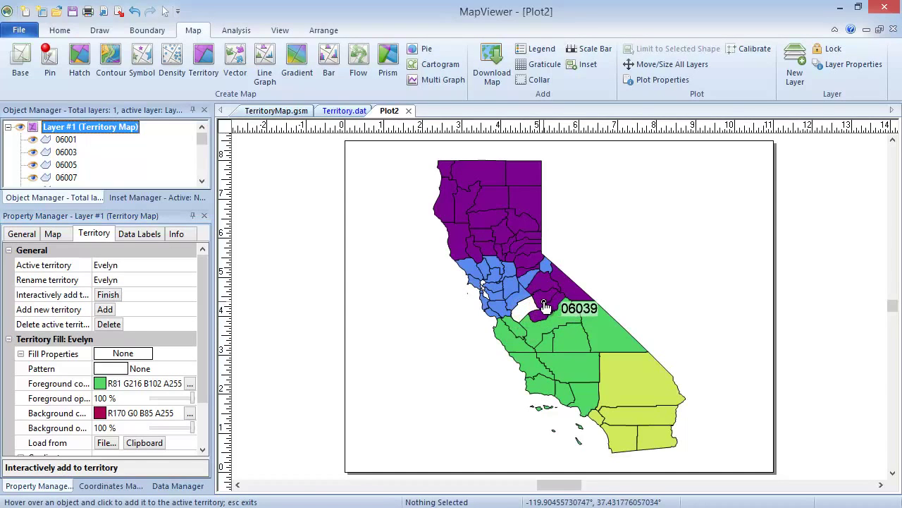
pyautogui.click(120, 295)
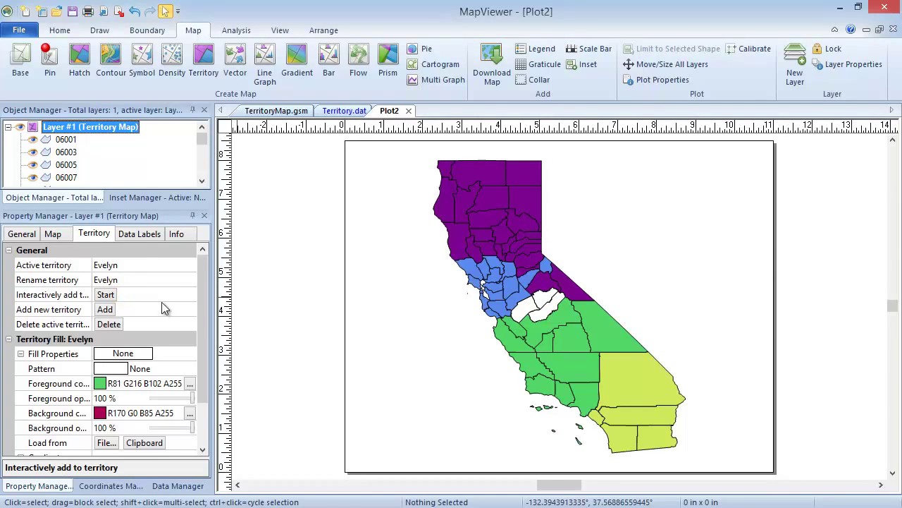
# Set the new territory's fill pattern to Solid and its foreground colour to Neon Red.
pyautogui.moveTo(206, 326); pyautogui.dragTo(176, 367)
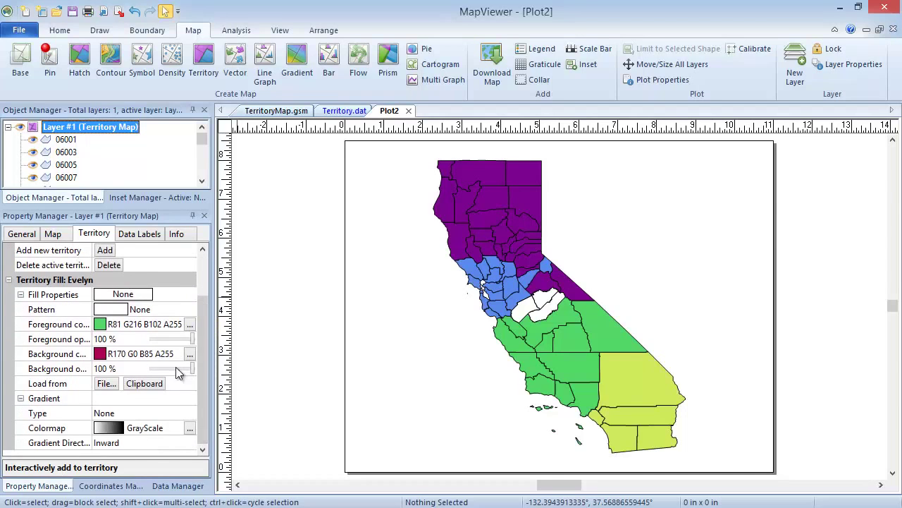
pyautogui.click(128, 311)
pyautogui.click(136, 354)
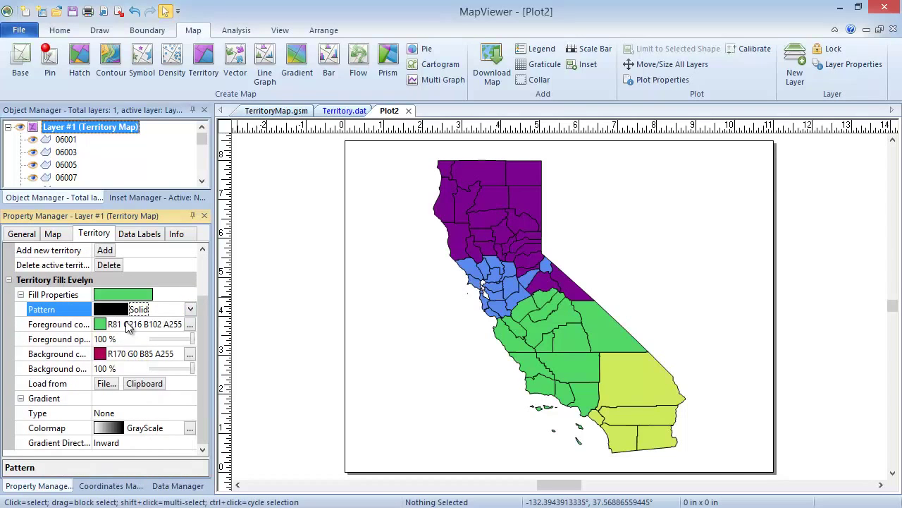
pyautogui.click(131, 325)
pyautogui.click(143, 422)
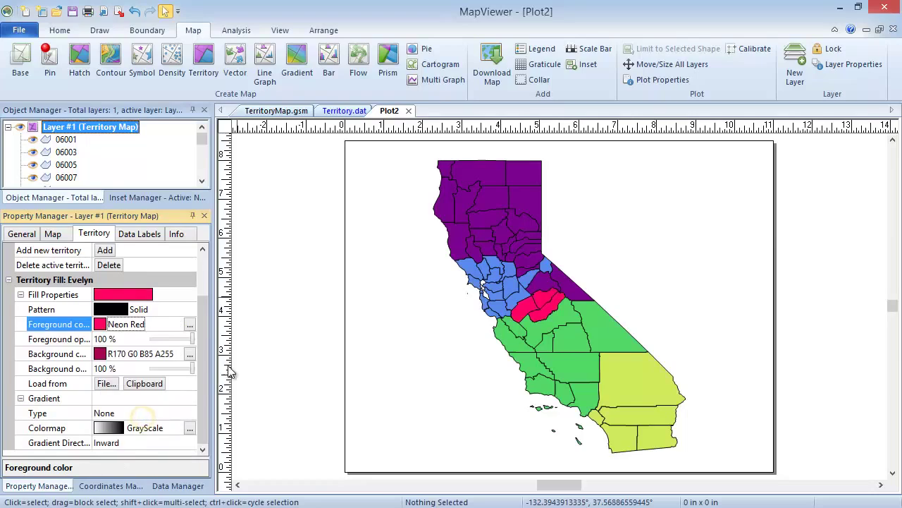